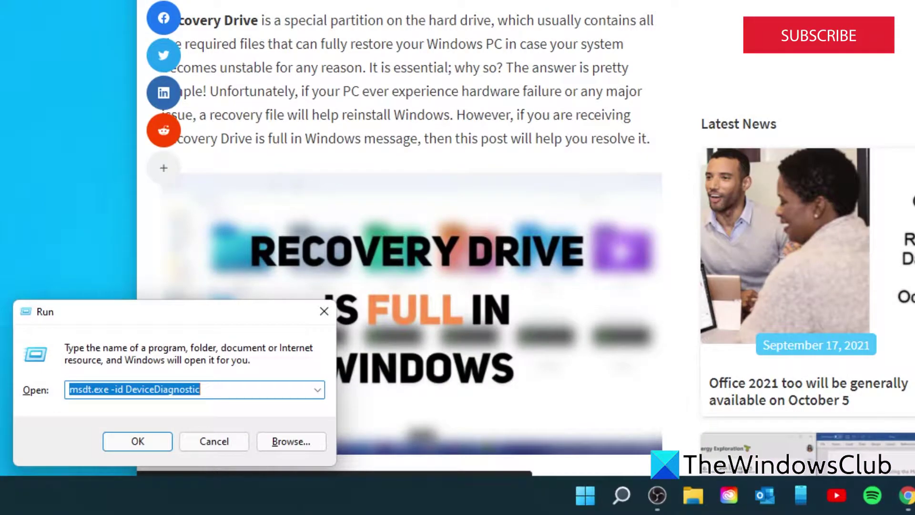
Step: Launch diskmgmt.msc and remove drive letter G: from the Recovery Image volume, confirming the removal
text(disk)
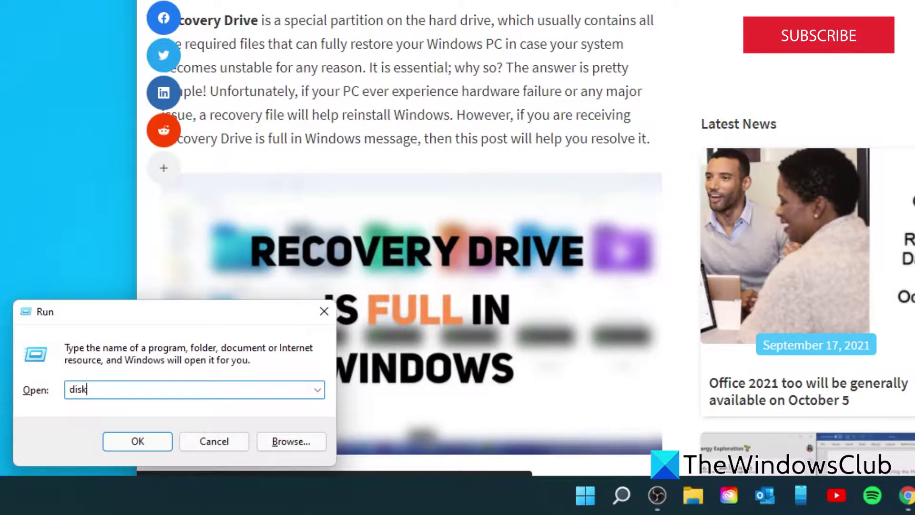
text(mgmt.msc)
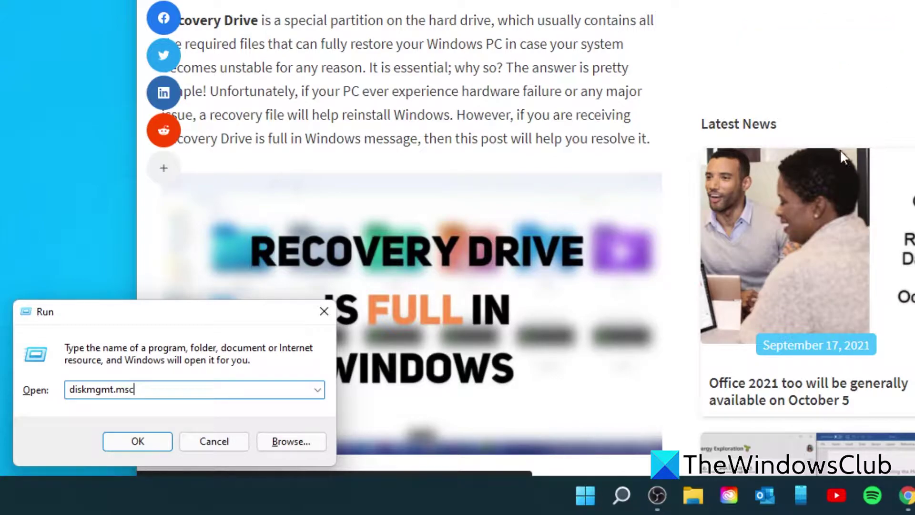
click(163, 436)
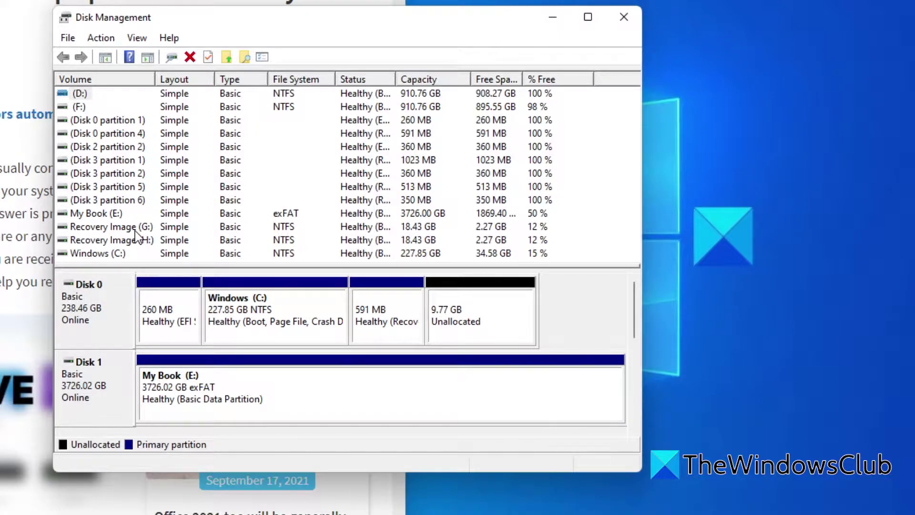
click(90, 229)
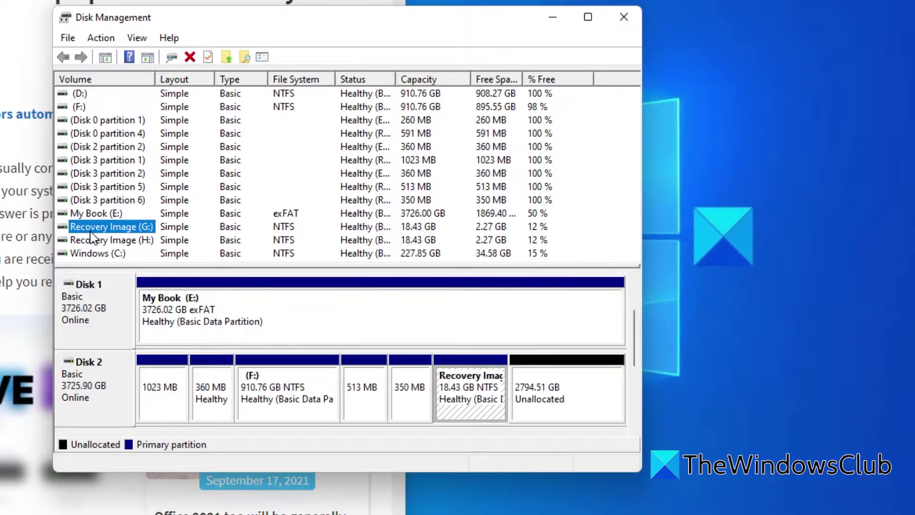
right_click(92, 236)
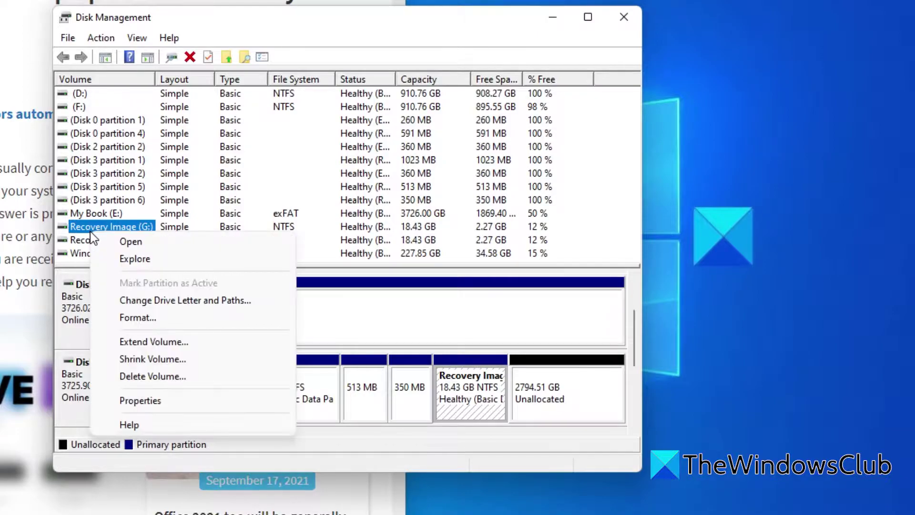
click(127, 301)
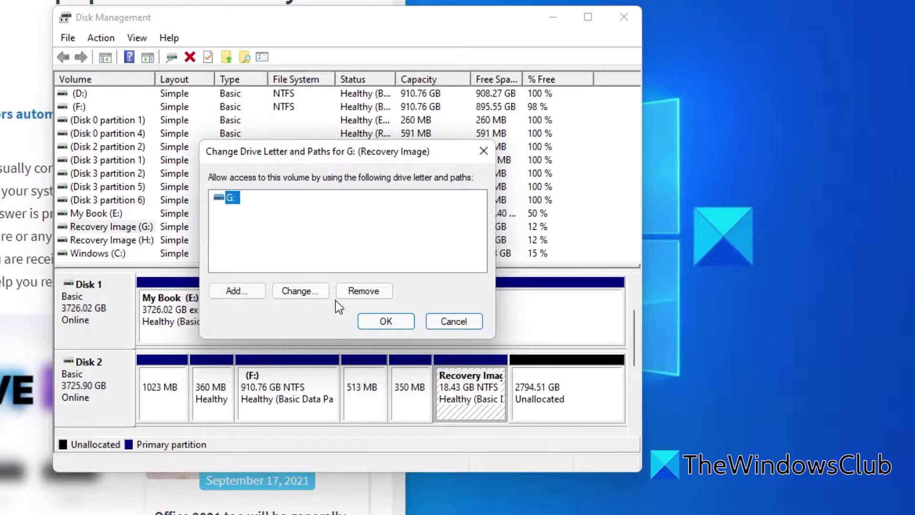
click(364, 291)
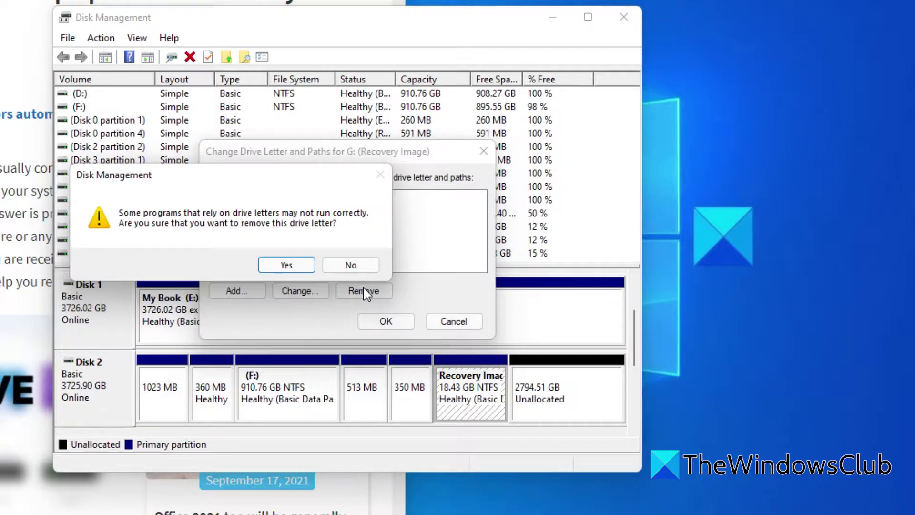
key(Return)
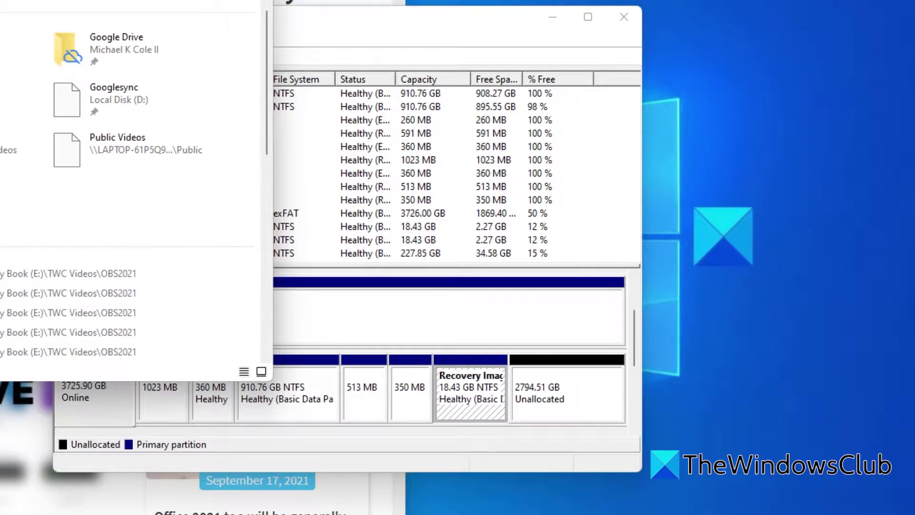
Step: Scroll down the File Explorer drive list to check for the recovery volume
scroll(144, 190, down, 3)
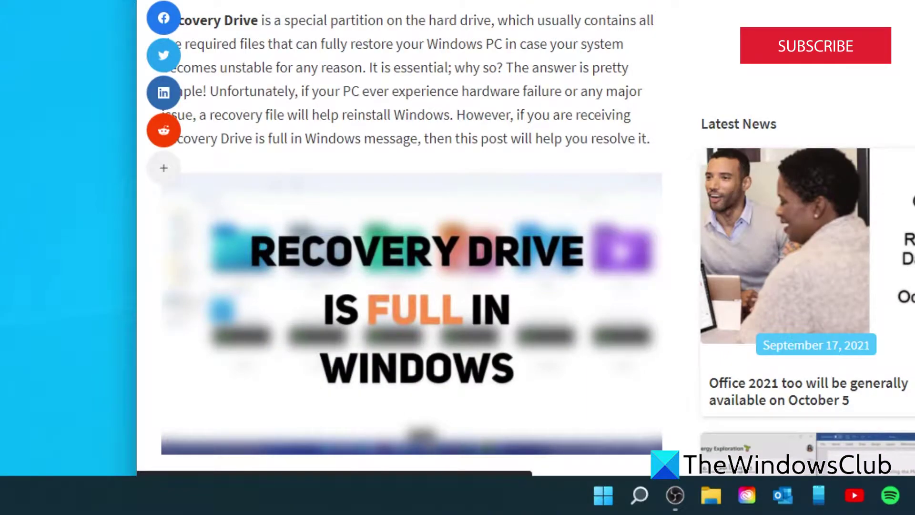
key(super+r)
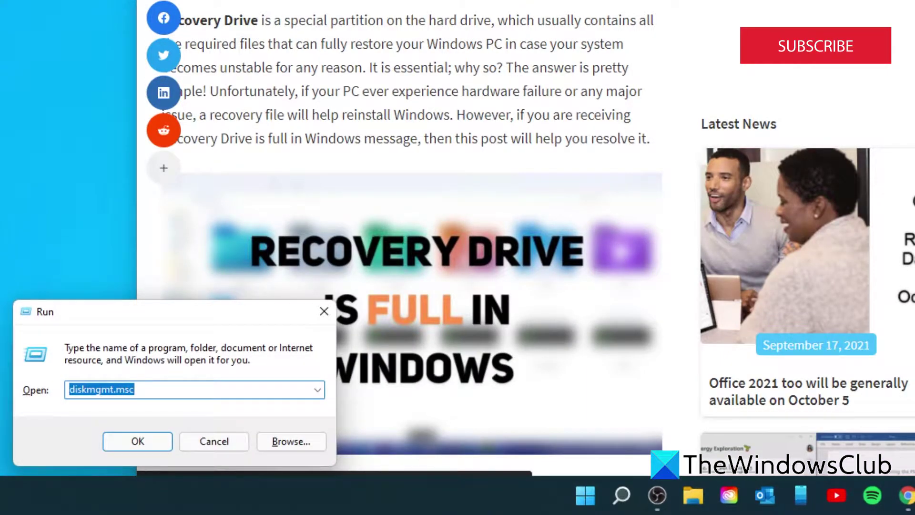
text(com)
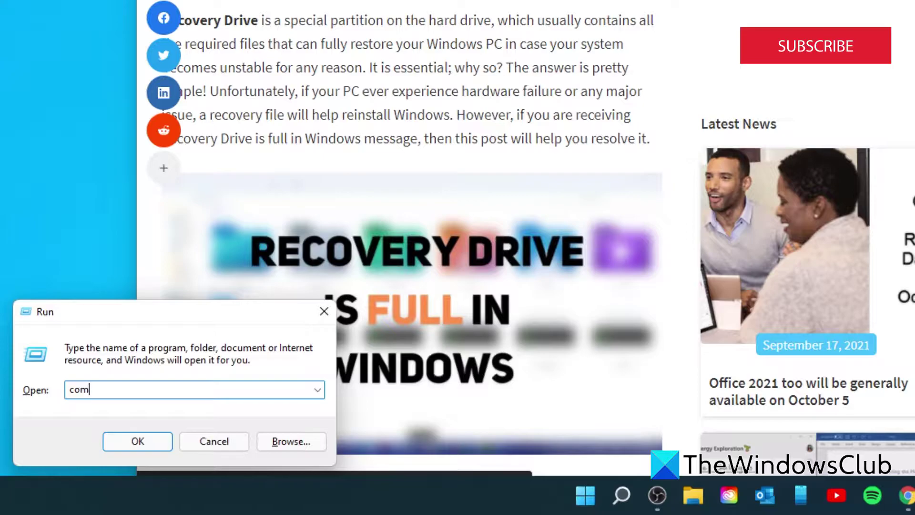
text(pmgmt.msc)
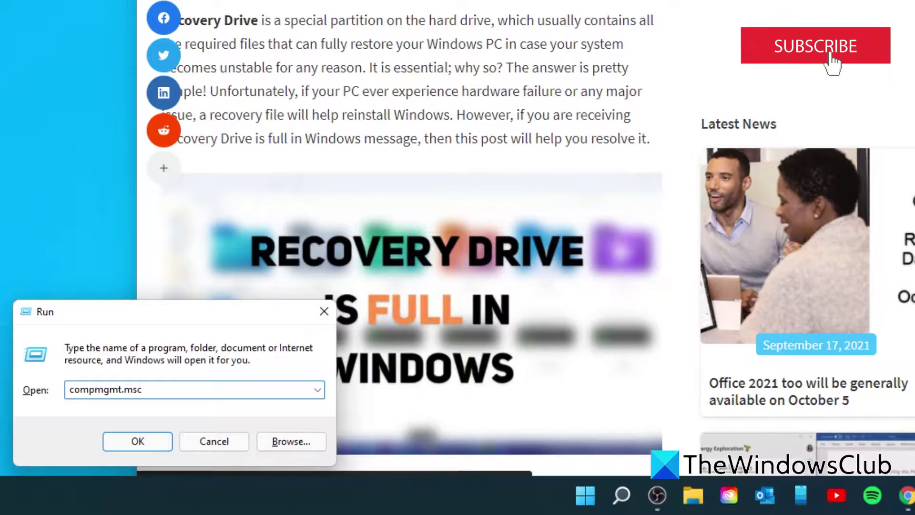
click(137, 446)
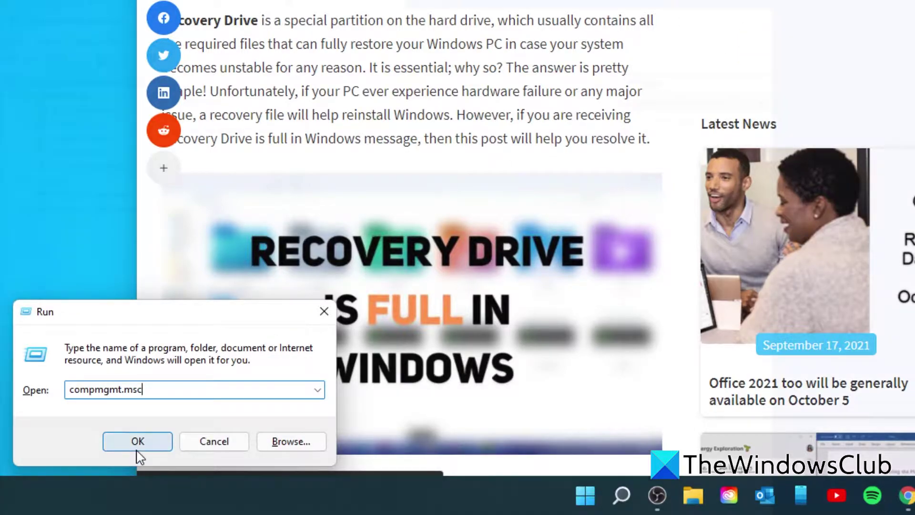
click(67, 196)
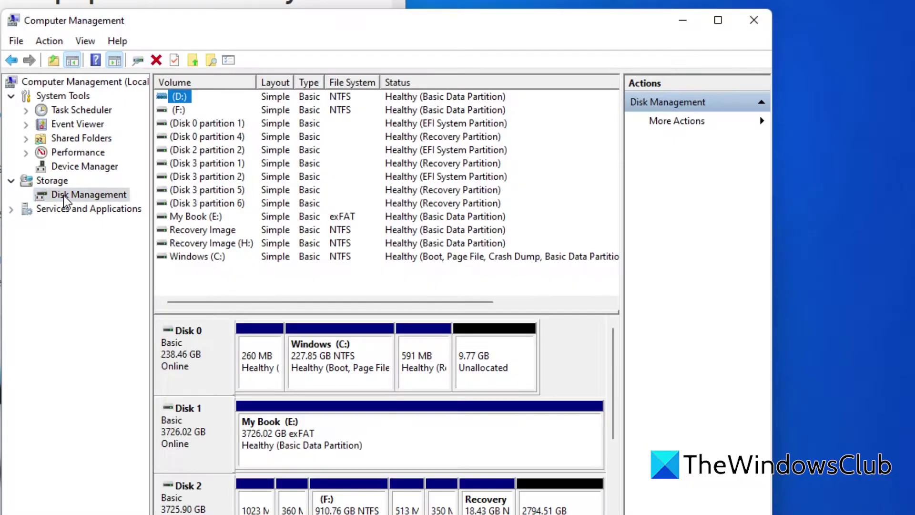
right_click(224, 232)
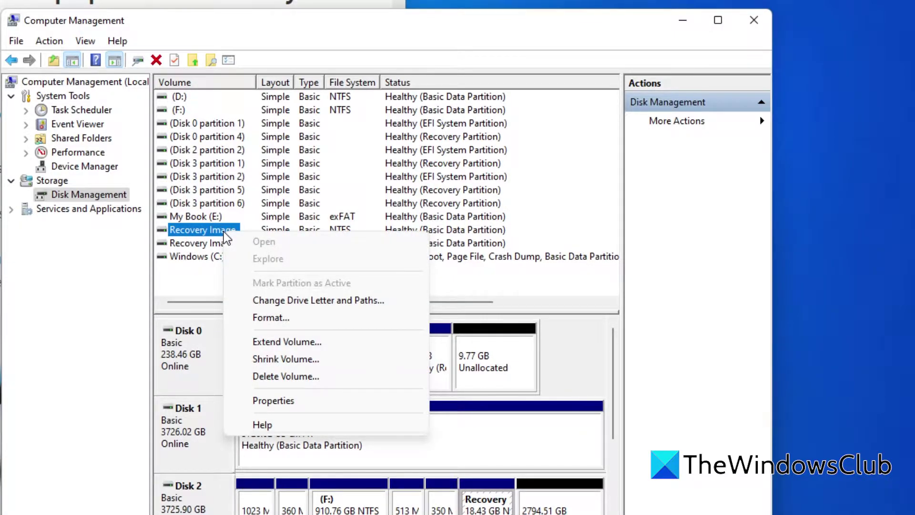
click(263, 342)
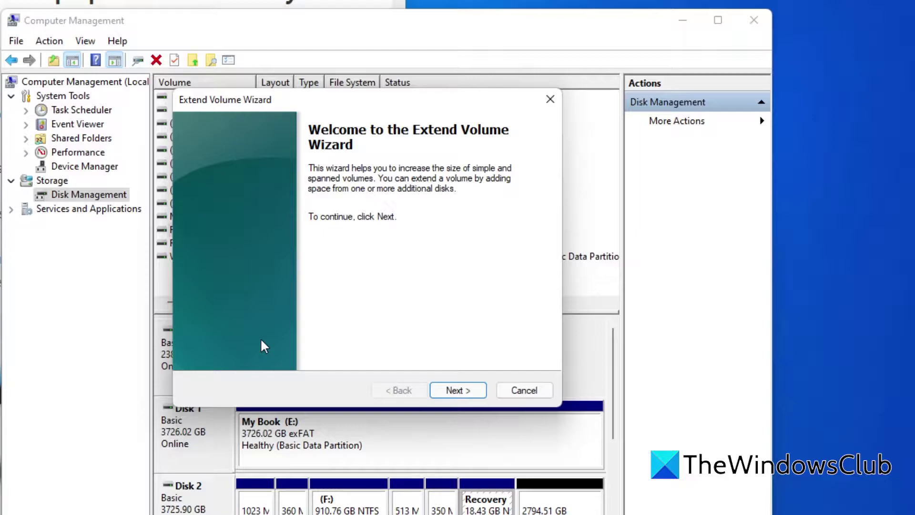
key(Return)
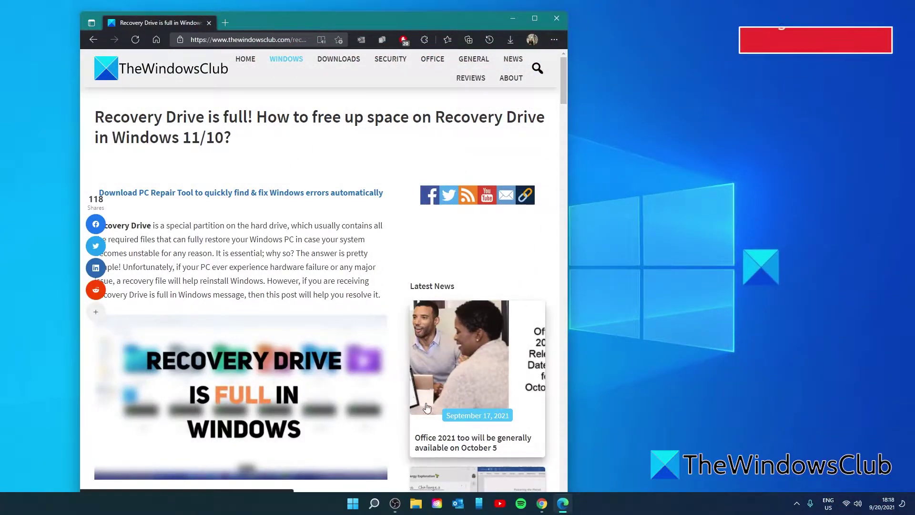
Step: Search Start for system protection, select Recovery Image (H:) and open its Configure settings
click(360, 505)
click(358, 505)
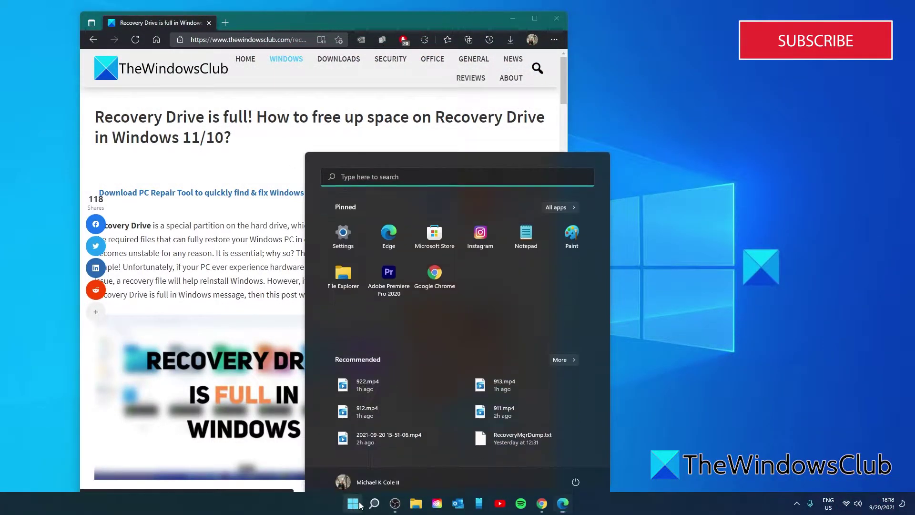
click(363, 167)
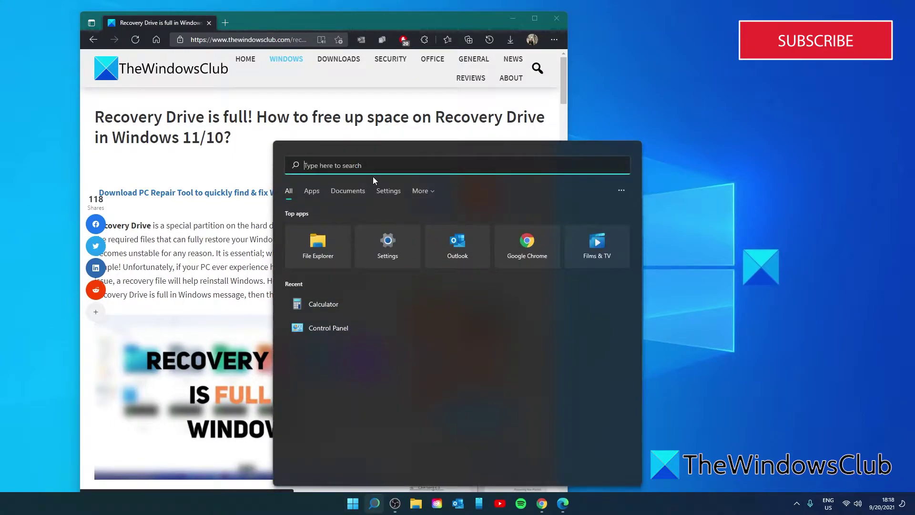
text(syste)
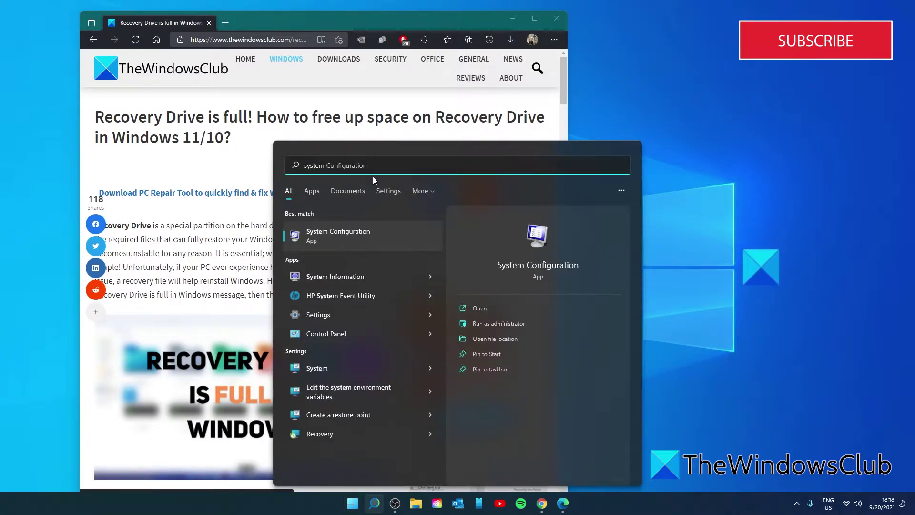
text(m i)
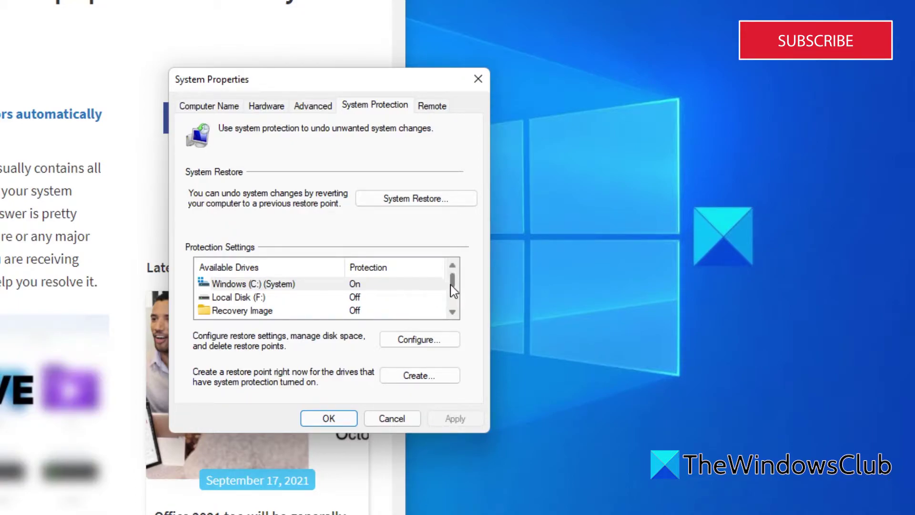
drag(452, 287, 452, 299)
click(272, 298)
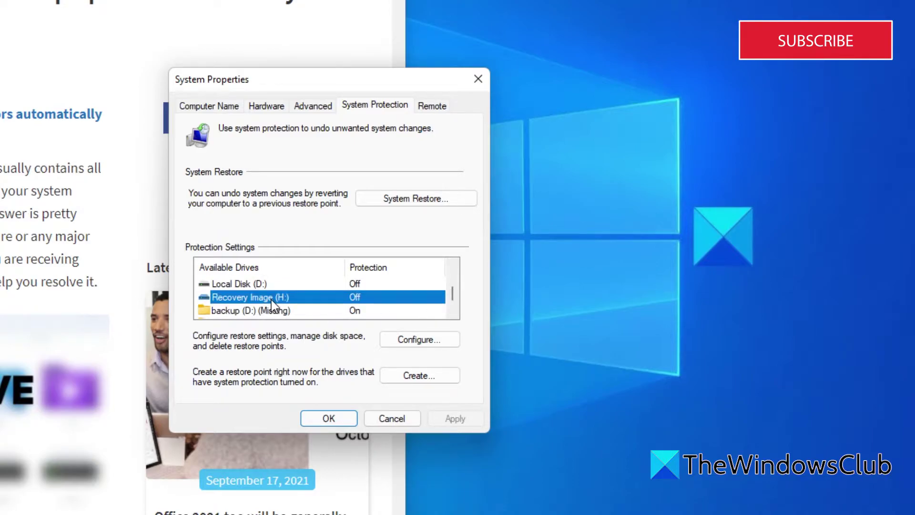
click(407, 343)
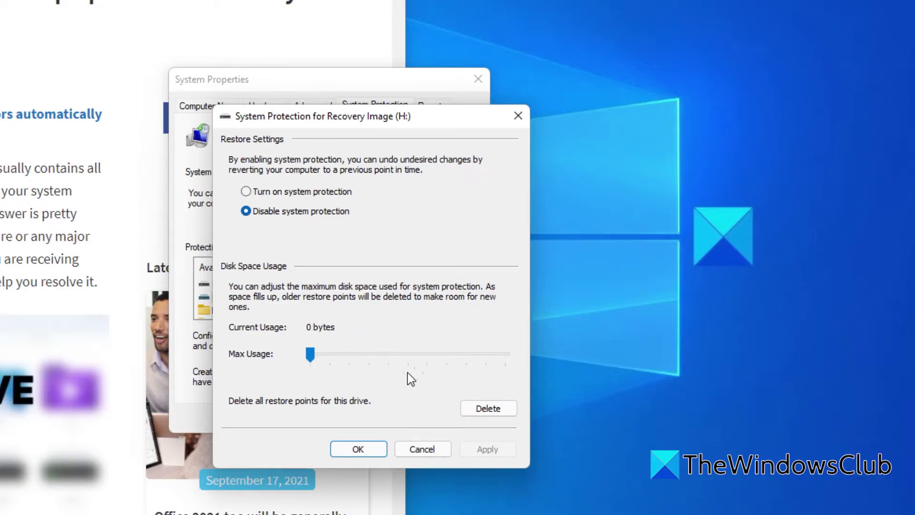
Step: Delete all restore points on Recovery Image (H:) and confirm with Continue
click(486, 411)
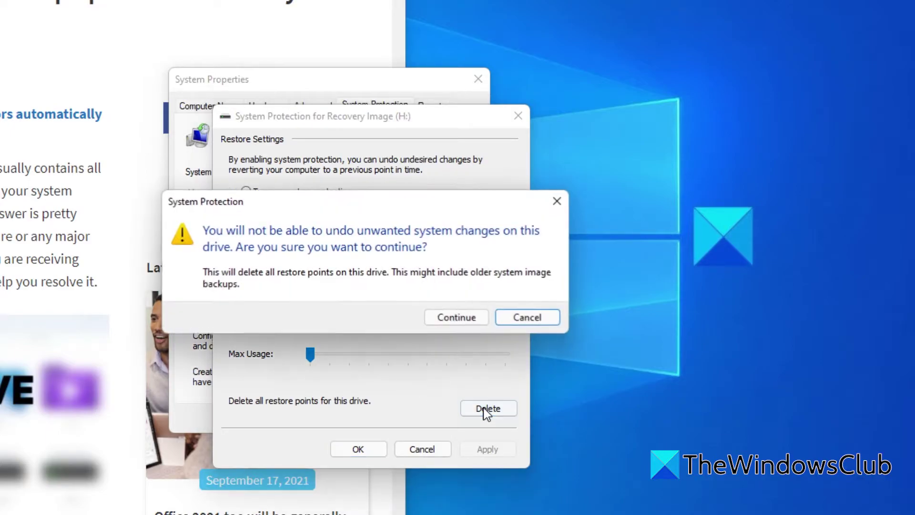
click(451, 321)
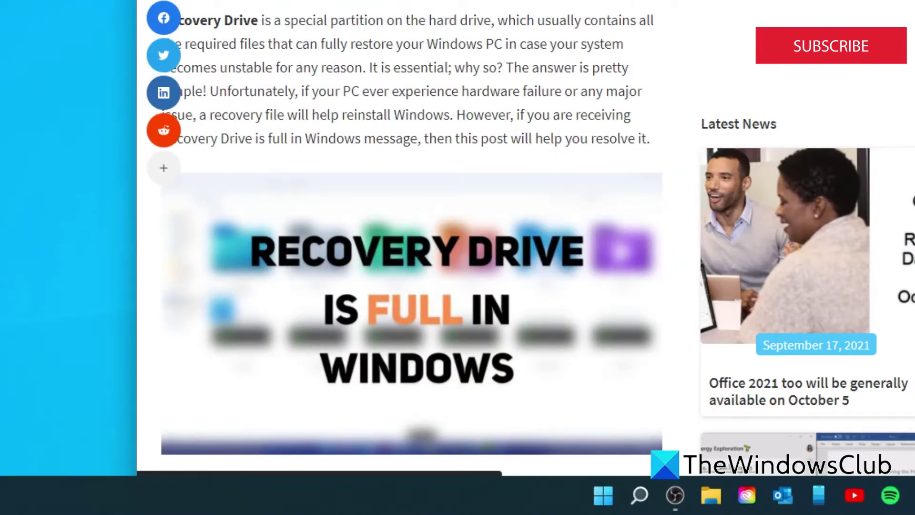
Step: Run cleanmgr from the Run prompt and clean the Recovery Image (H:) drive
key(super+r)
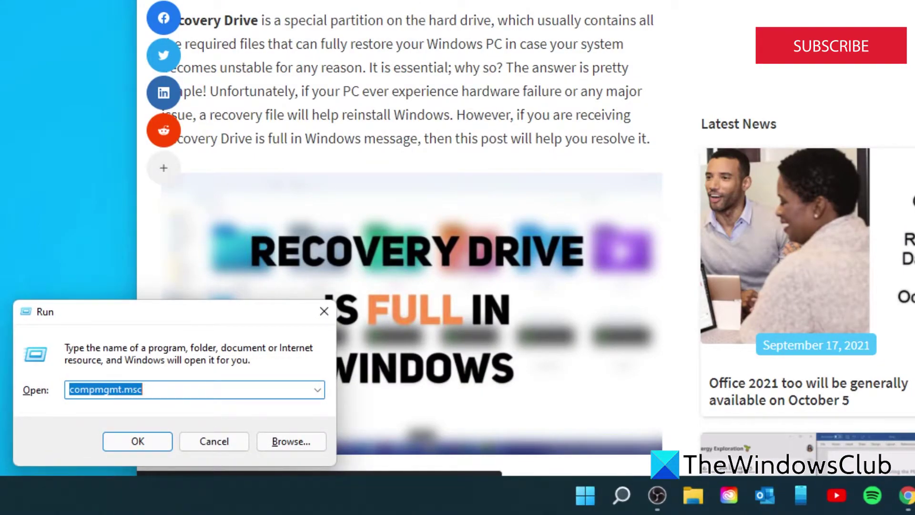
text(cleanmgr)
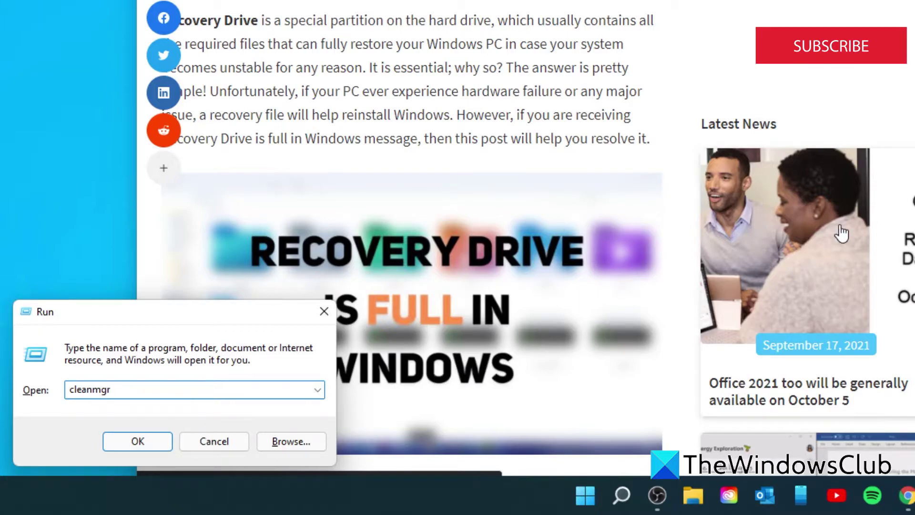
click(134, 439)
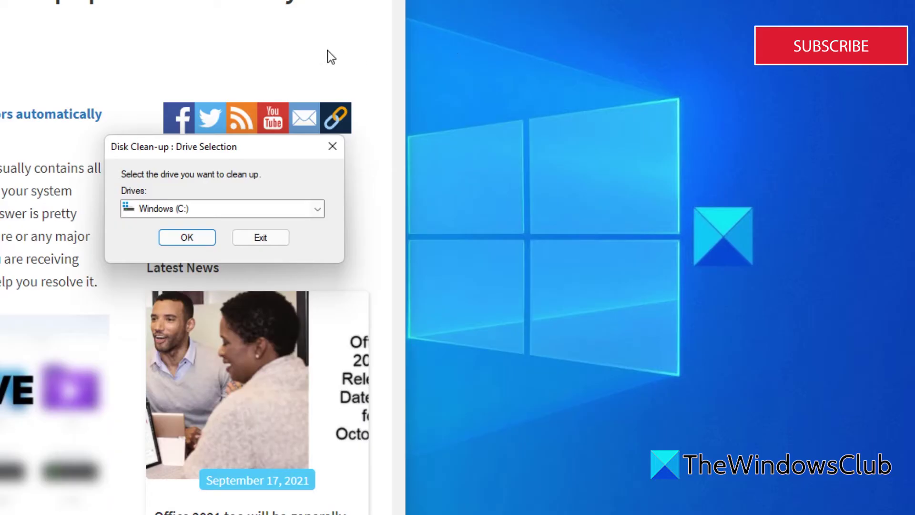
click(317, 209)
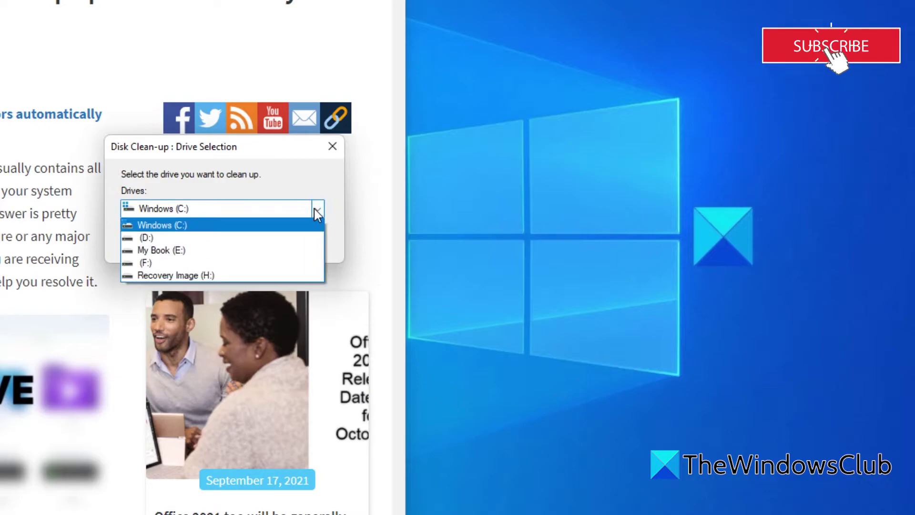
click(299, 274)
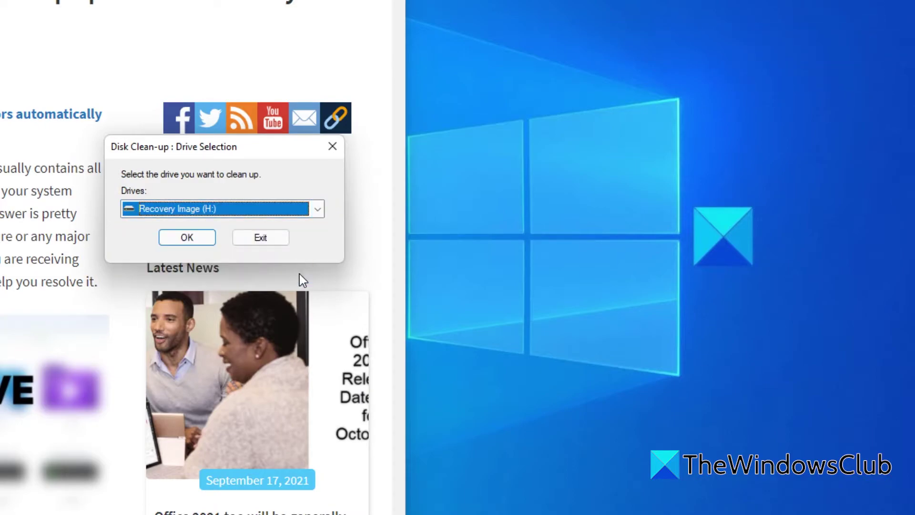
click(185, 238)
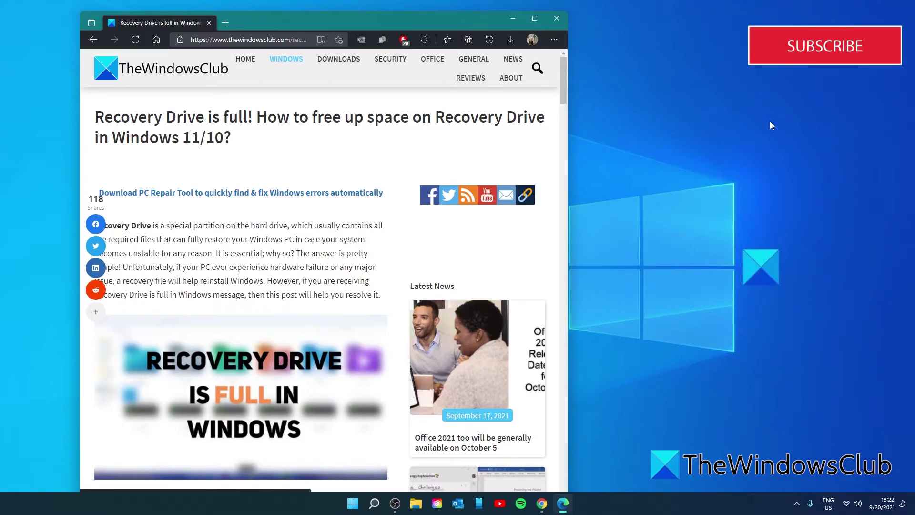
Step: Reopen diskmgmt.msc and bring up the Recovery Image partition's context menu on Disk 2
key(super+r)
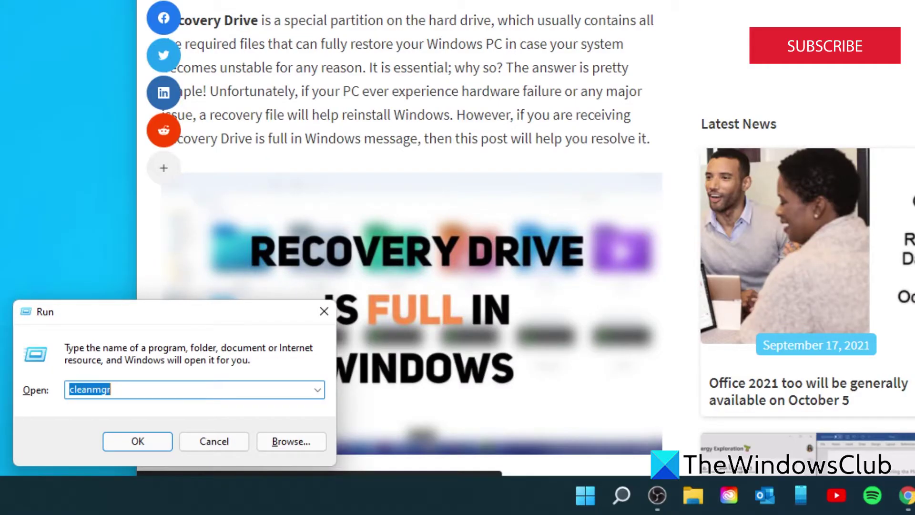
text(di)
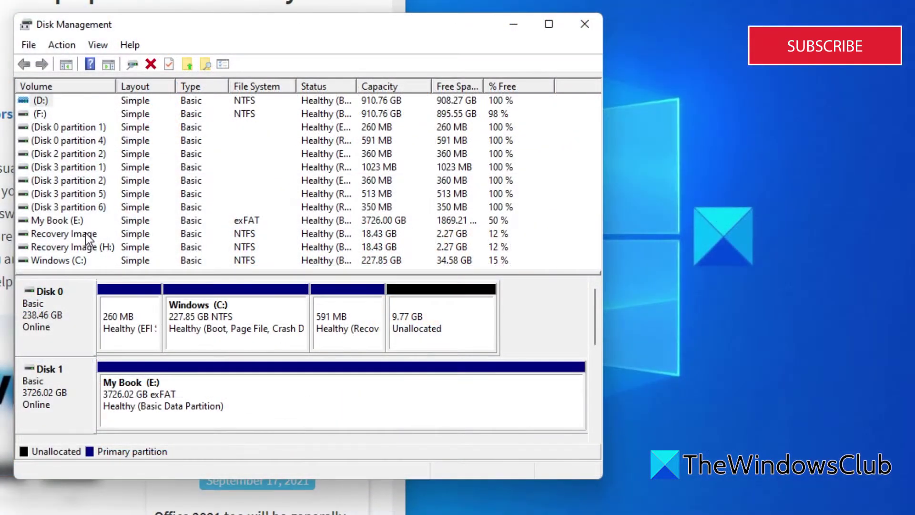
click(87, 235)
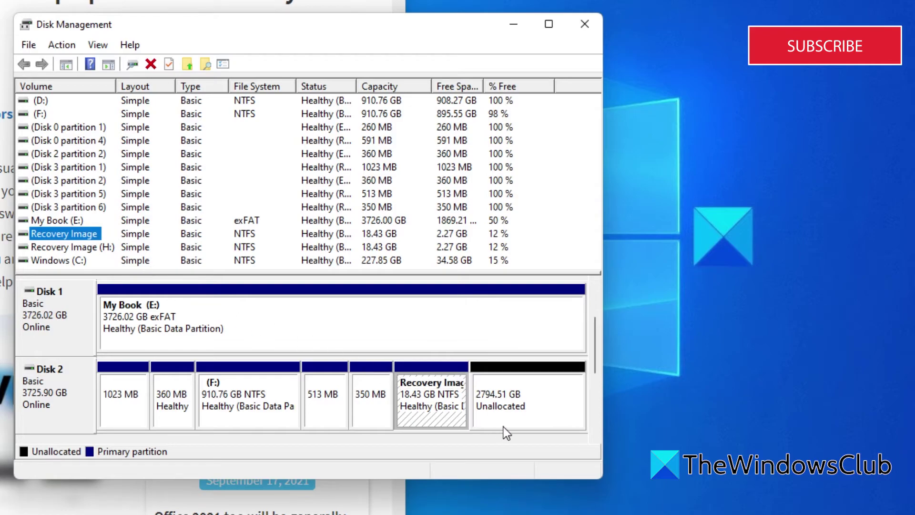
right_click(430, 414)
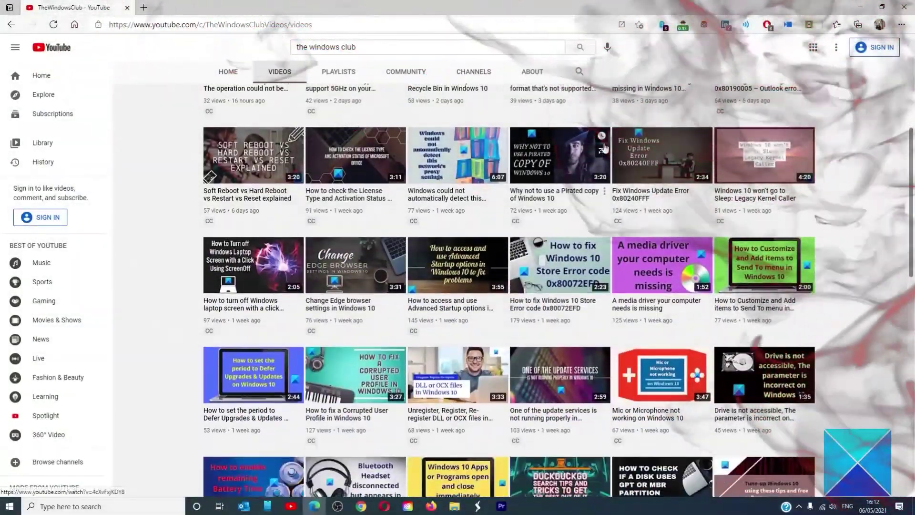
scroll(605, 148, down, 6)
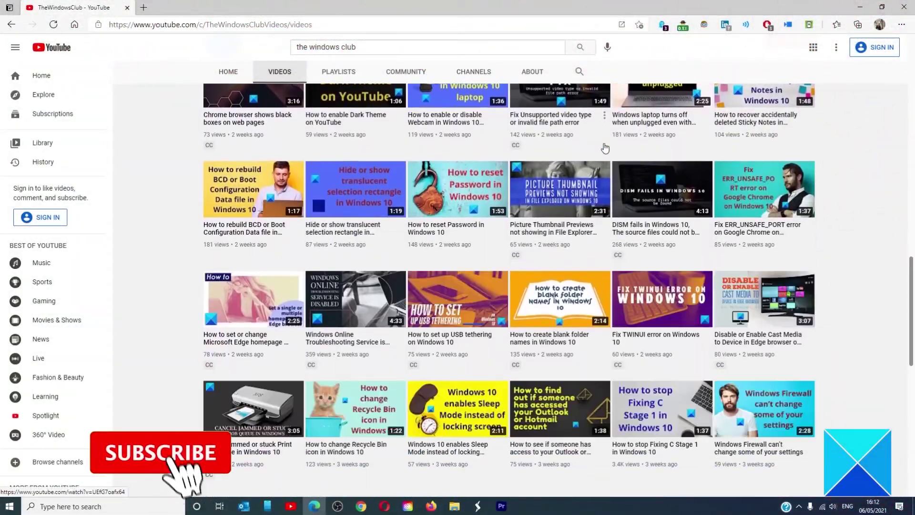
scroll(604, 147, up, 5)
scroll(605, 148, up, 12)
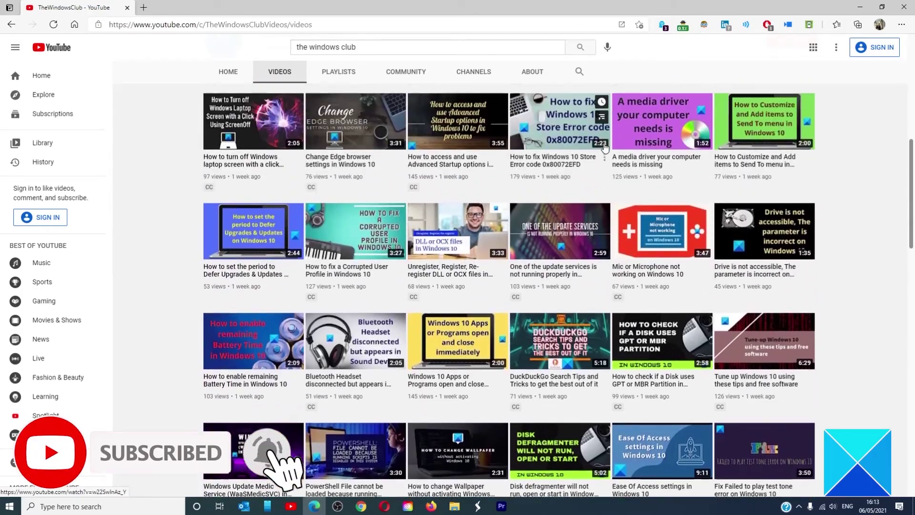